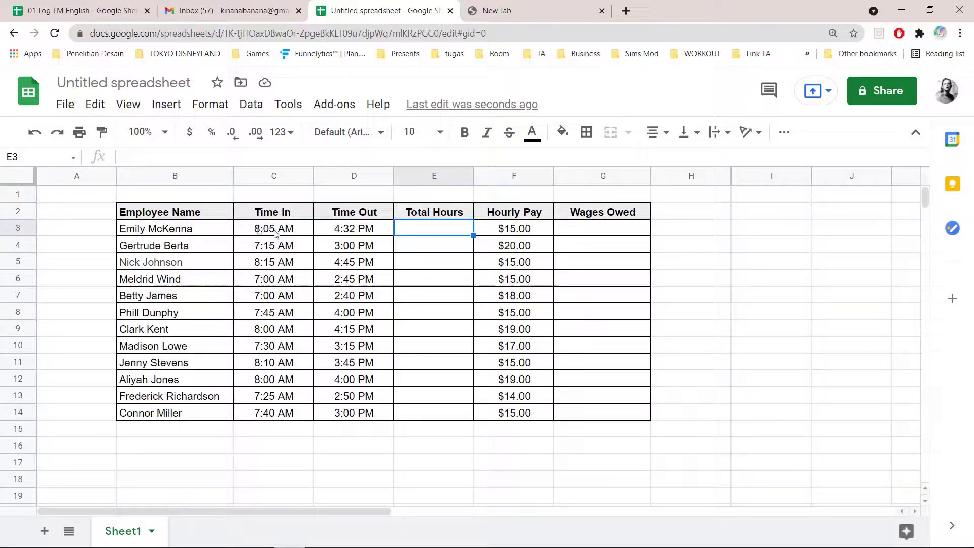
pyautogui.click(294, 229)
pyautogui.click(384, 228)
pyautogui.click(467, 229)
pyautogui.write('=(')
pyautogui.click(320, 226)
pyautogui.write('-')
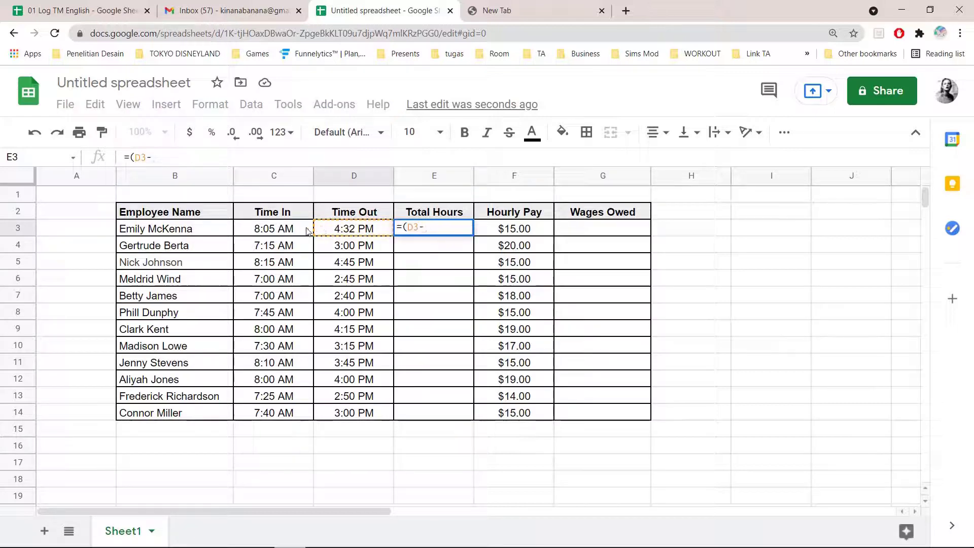
pyautogui.click(308, 230)
pyautogui.write(')')
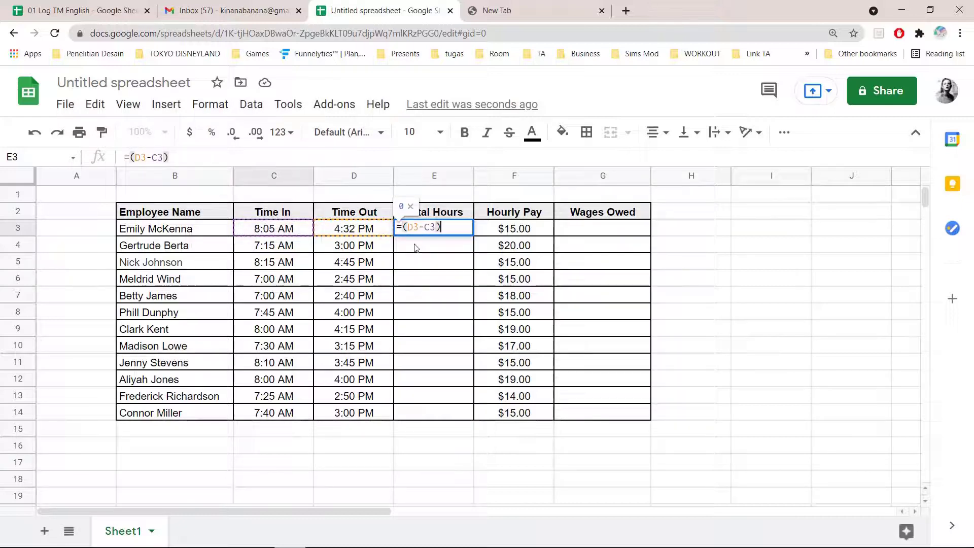
pyautogui.write('*')
pyautogui.write('24')
pyautogui.press('Return')
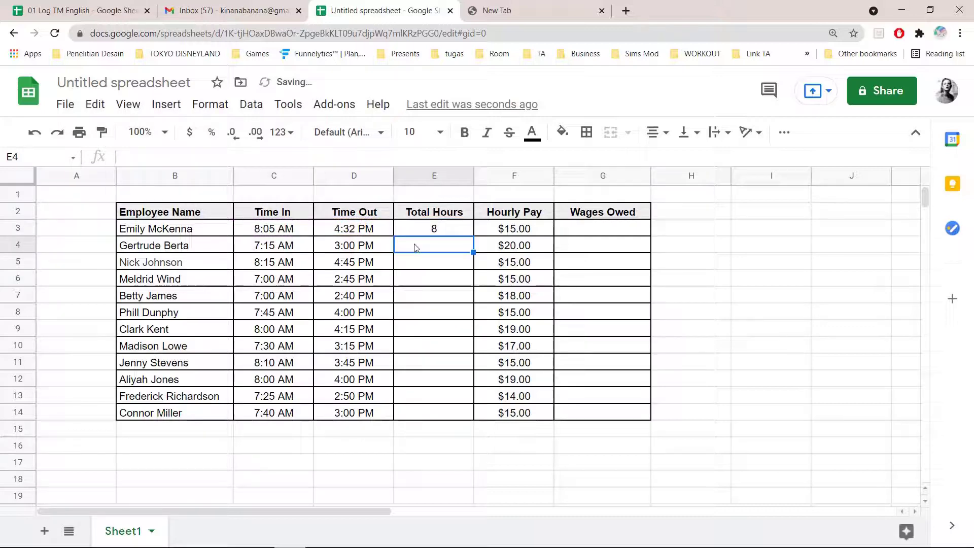
# Step: Format the hours to two decimals (8.45) and fill the formula down for all employees
pyautogui.click(445, 228)
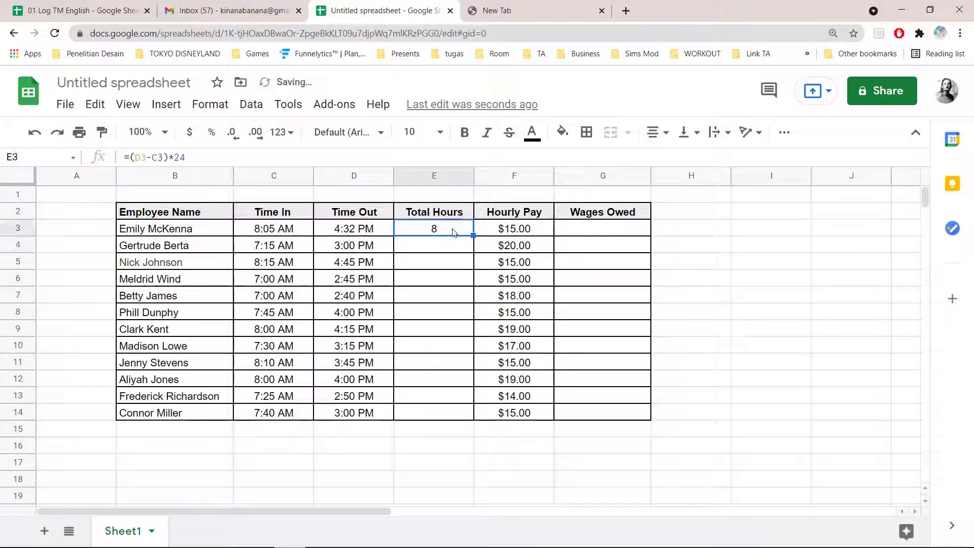
pyautogui.click(256, 132)
pyautogui.doubleClick(472, 237)
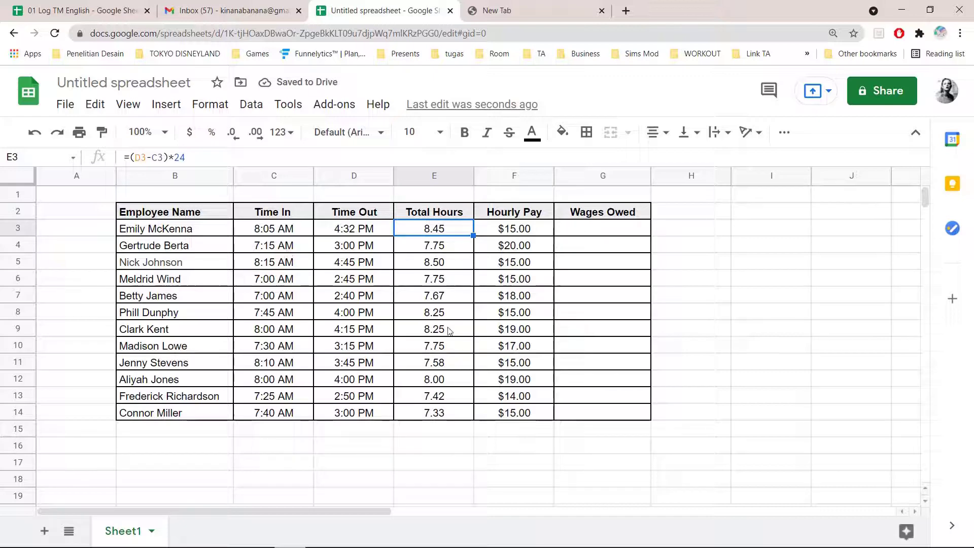
pyautogui.click(589, 234)
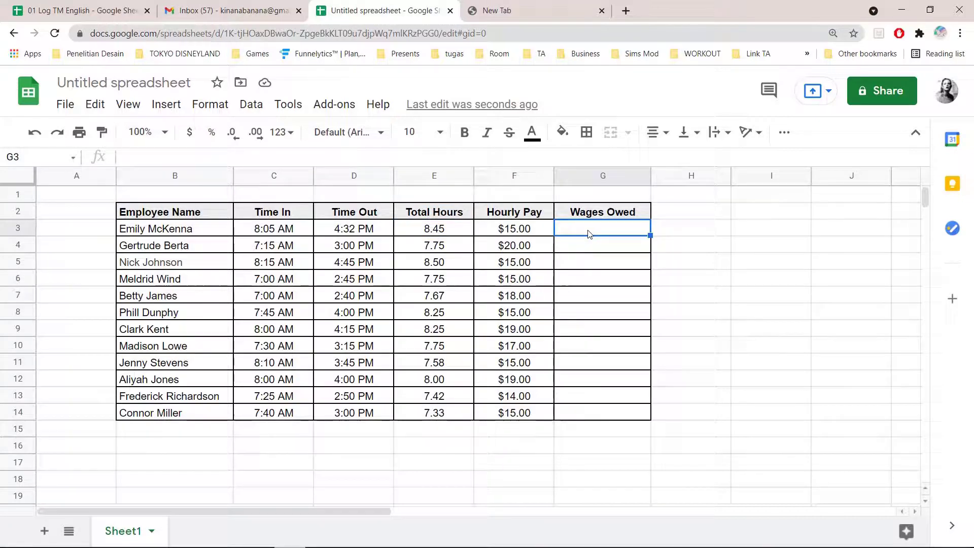
pyautogui.write('=')
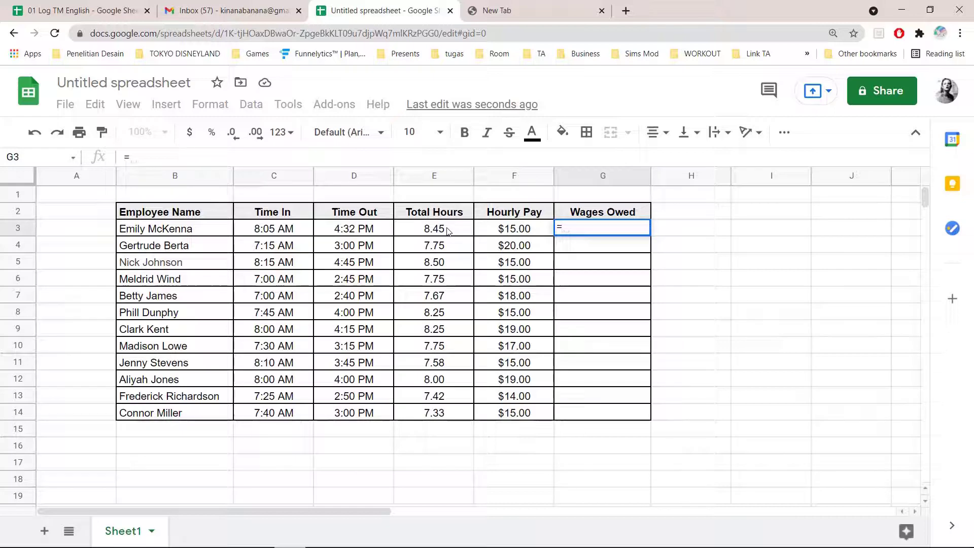
pyautogui.click(448, 231)
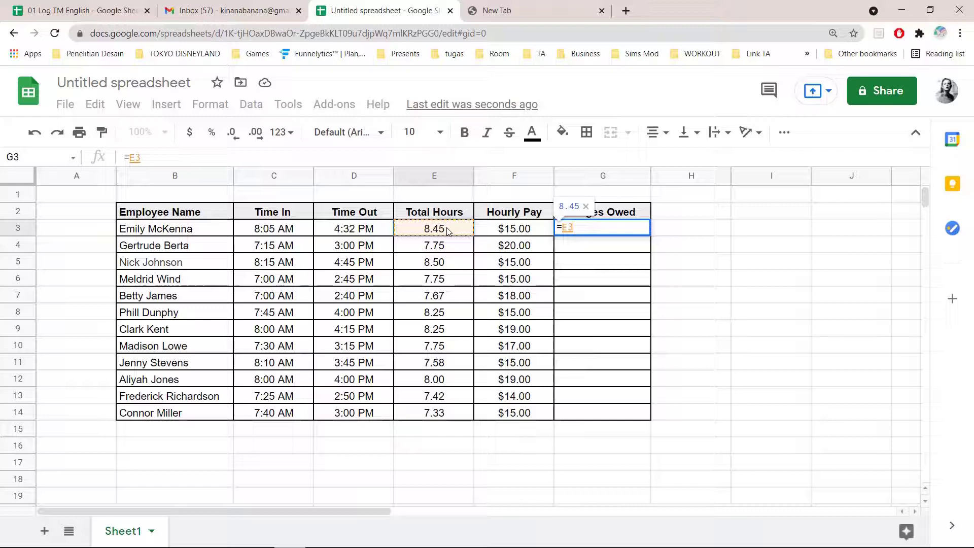
pyautogui.write('*')
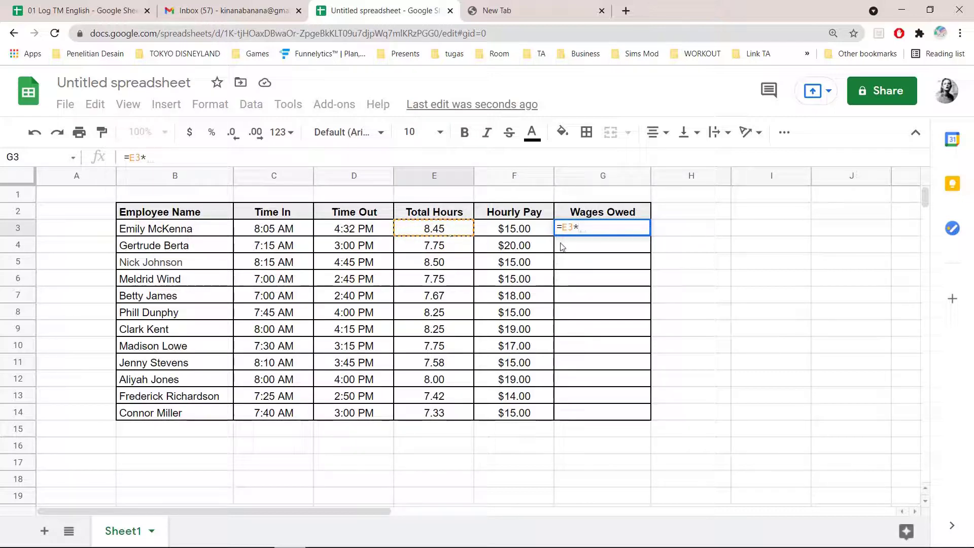
pyautogui.click(545, 233)
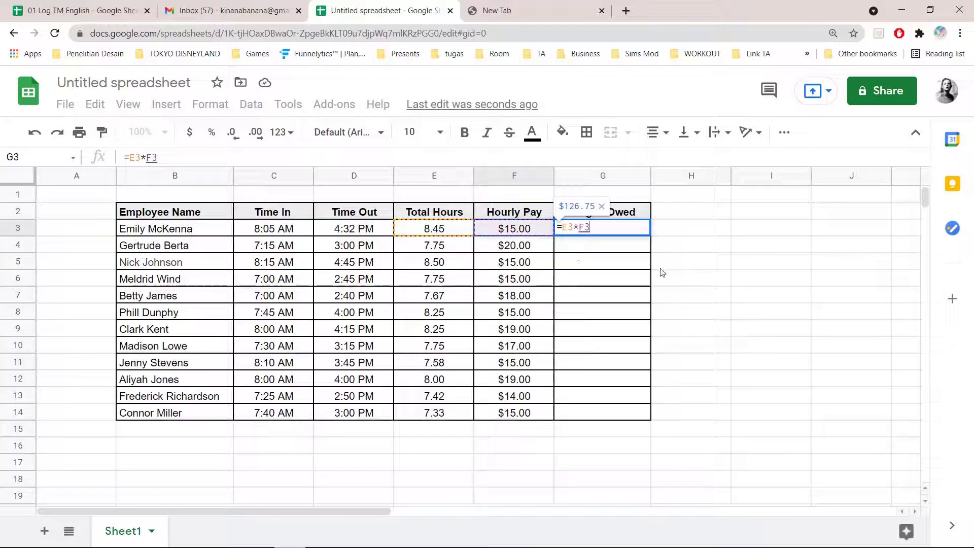
pyautogui.press('Return')
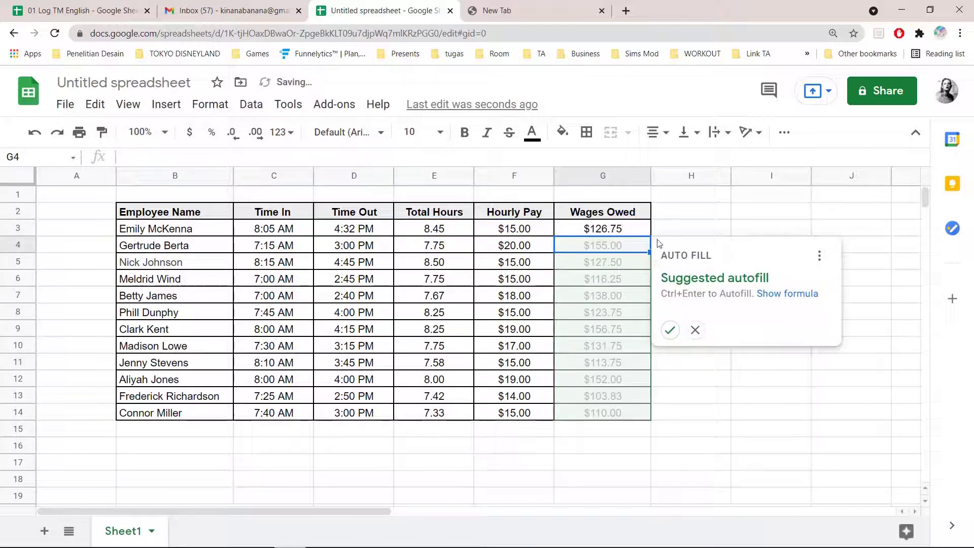
pyautogui.click(669, 331)
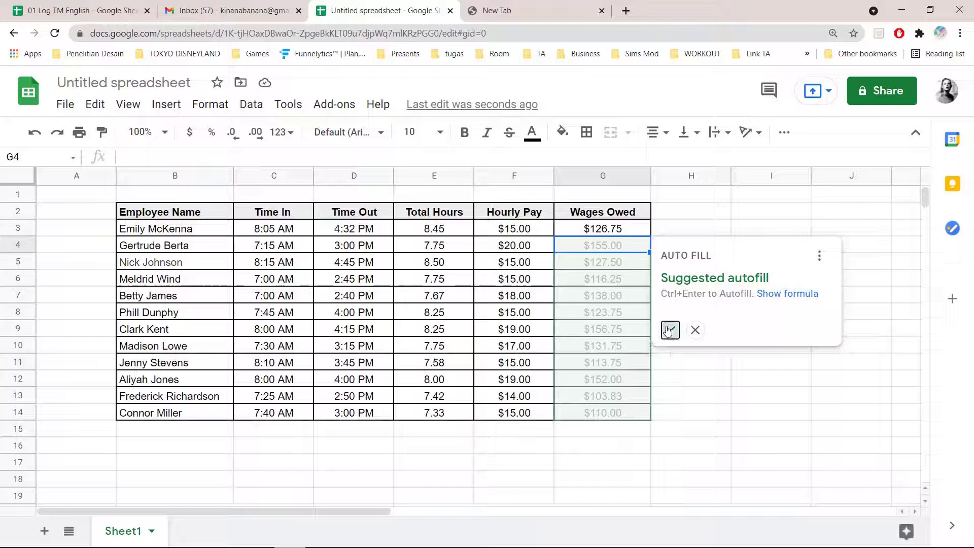
pyautogui.click(669, 331)
pyautogui.click(756, 334)
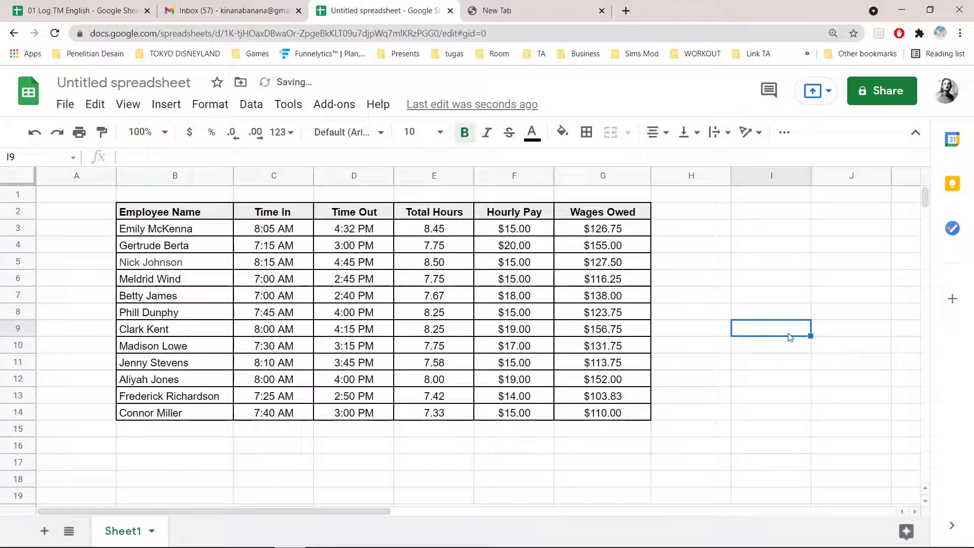